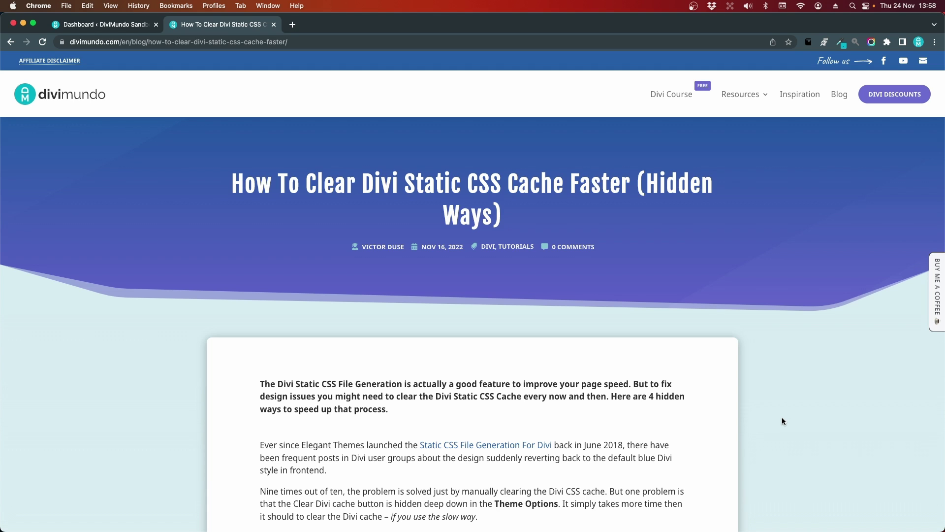
Scroll the divimundo.com article down to 'The Slow Way' and its five-step method
{"action": "scroll", "coordinate": [718, 402], "scroll_direction": "down", "scroll_amount": 5}
{"action": "scroll", "coordinate": [750, 419], "scroll_direction": "down", "scroll_amount": 3}
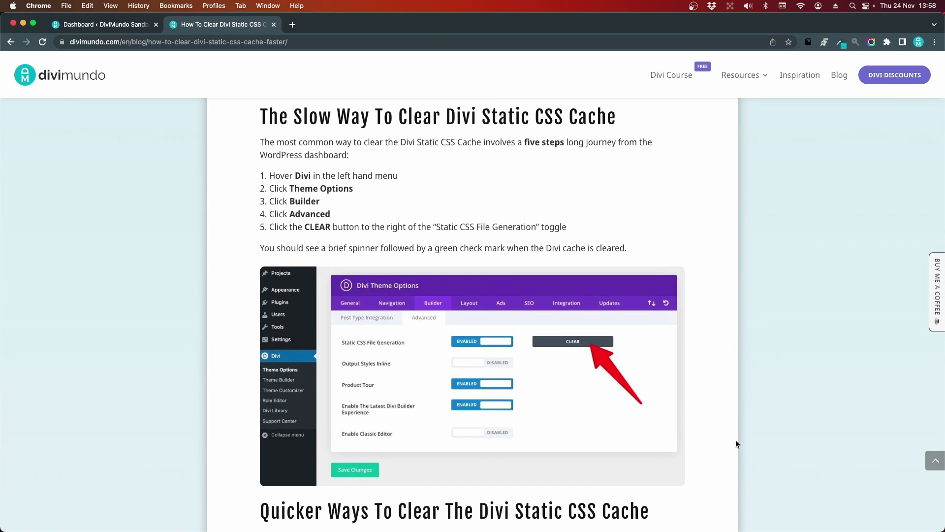
On the sandbox site, clear Static CSS File Generation under Divi Theme Options > Builder > Advanced
{"action": "left_click", "coordinate": [87, 24]}
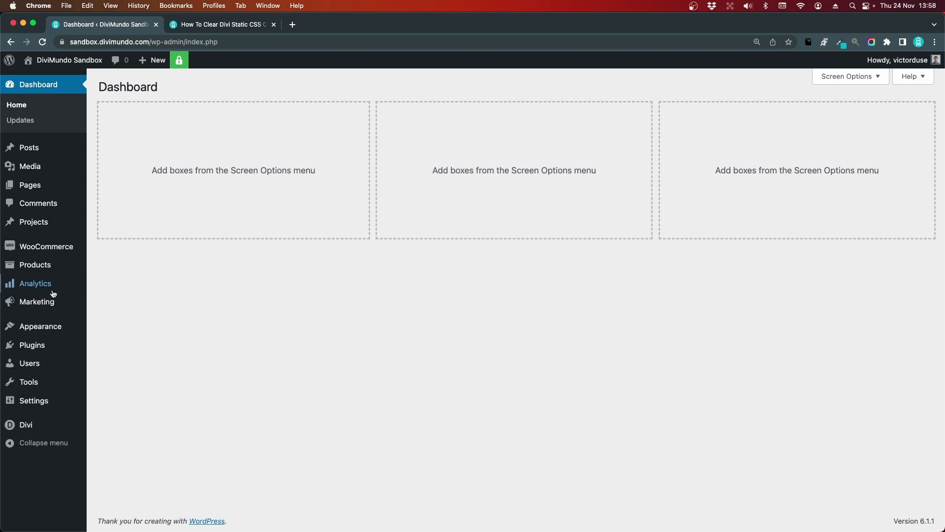
{"action": "mouse_move", "coordinate": [14, 422]}
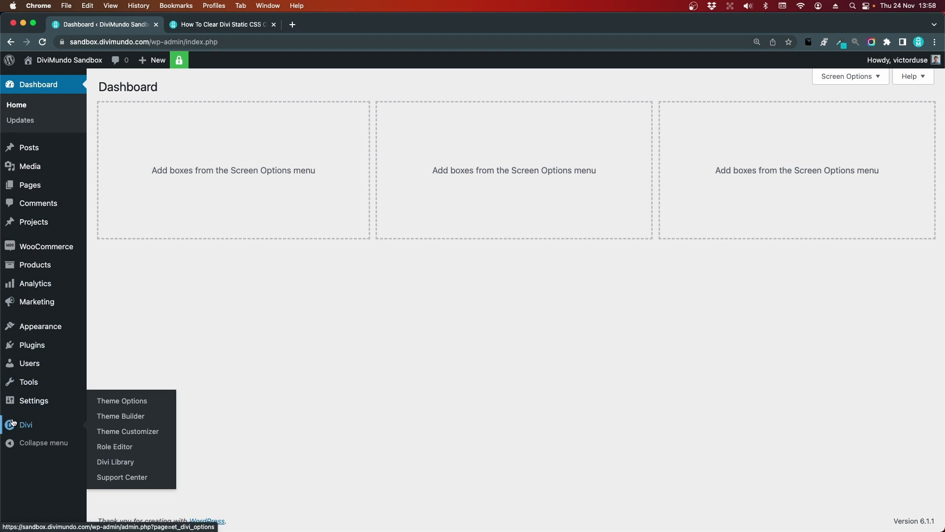
{"action": "left_click", "coordinate": [135, 402]}
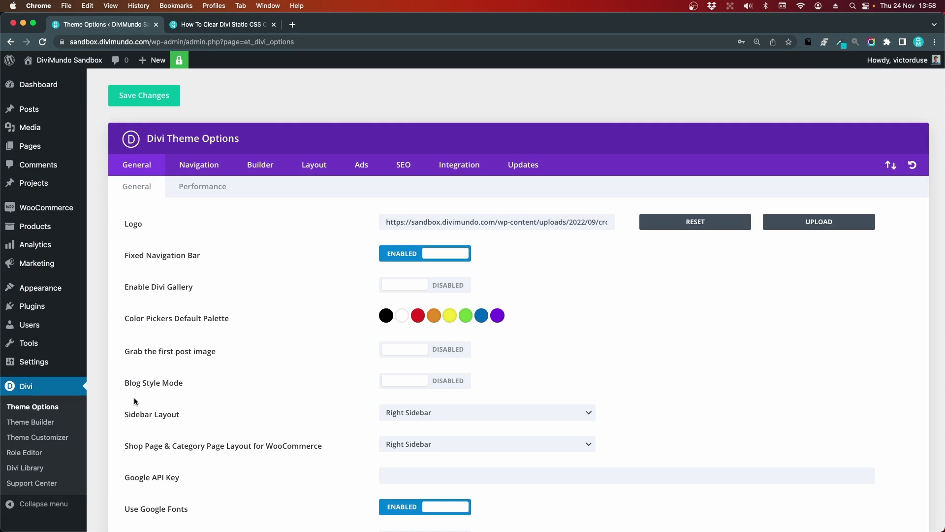
{"action": "left_click", "coordinate": [247, 168]}
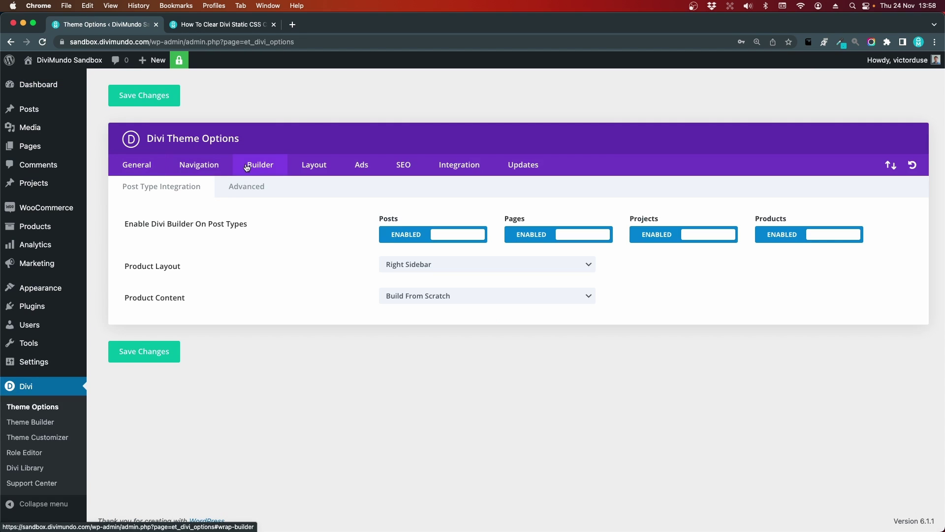
{"action": "left_click", "coordinate": [228, 187]}
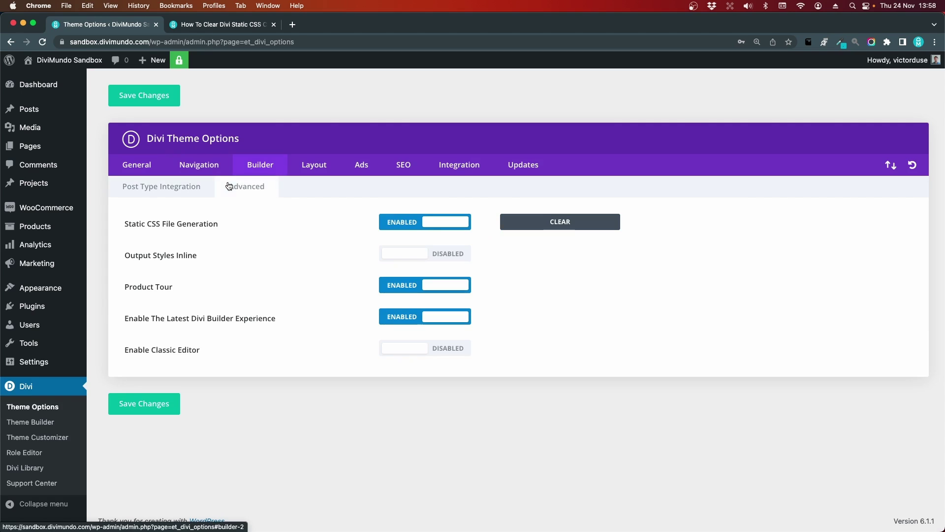
{"action": "left_click", "coordinate": [561, 222]}
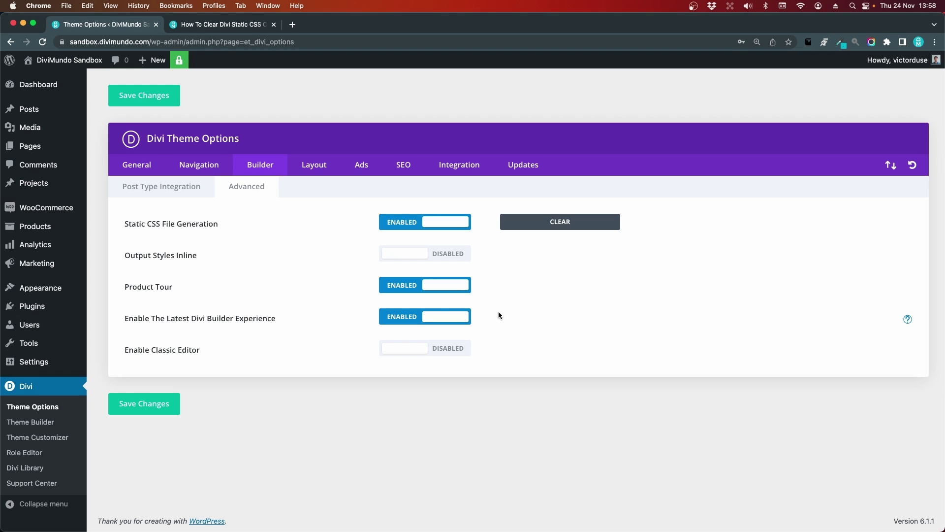
{"action": "left_click", "coordinate": [29, 88]}
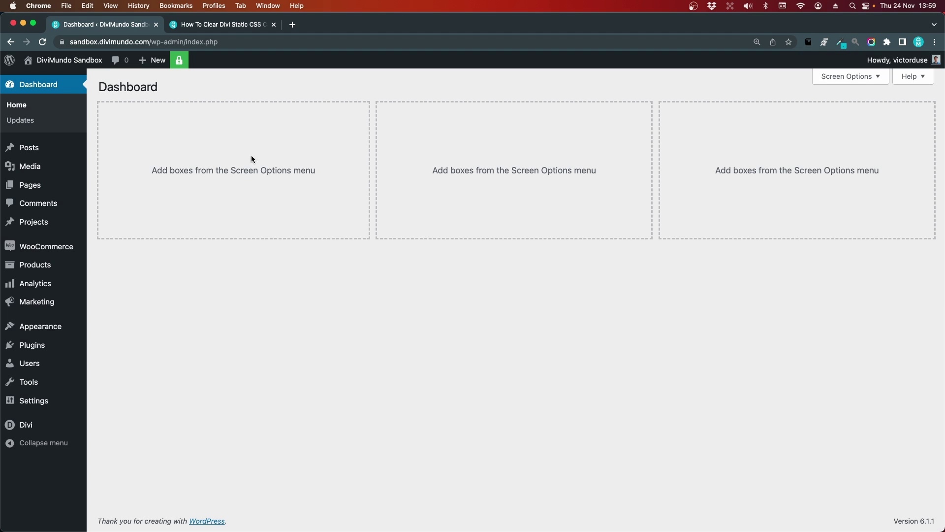
{"action": "mouse_move", "coordinate": [25, 425]}
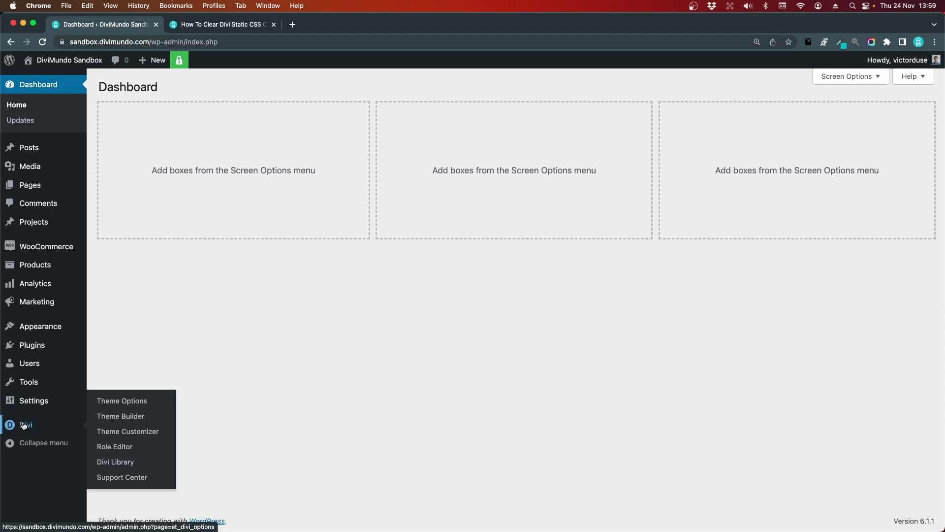
{"action": "left_click", "coordinate": [132, 405]}
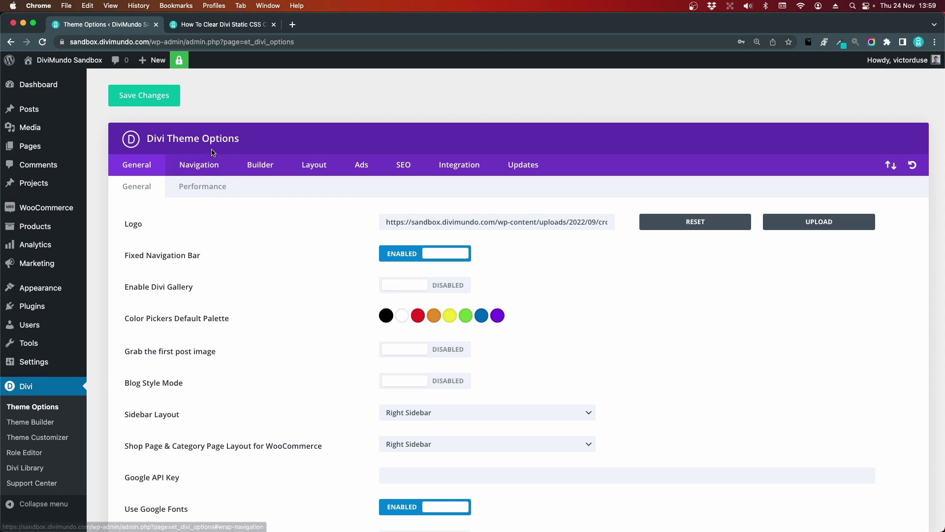
{"action": "left_click", "coordinate": [271, 166]}
{"action": "left_click", "coordinate": [259, 187]}
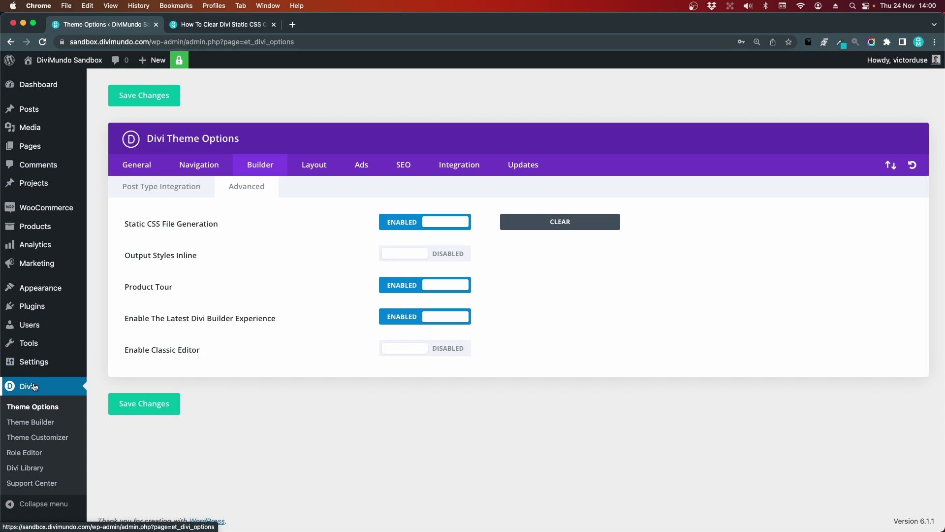
In the Divi Theme Customizer, touch the Site Title 'DiviMundo Sandbox' under Site Identity and publish
{"action": "left_click", "coordinate": [56, 438]}
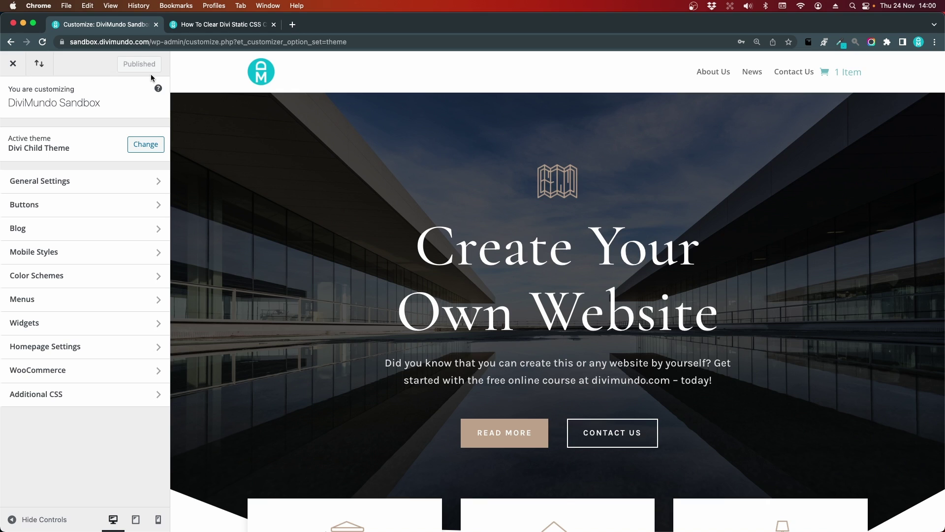
{"action": "left_click", "coordinate": [64, 186]}
{"action": "left_click", "coordinate": [63, 132]}
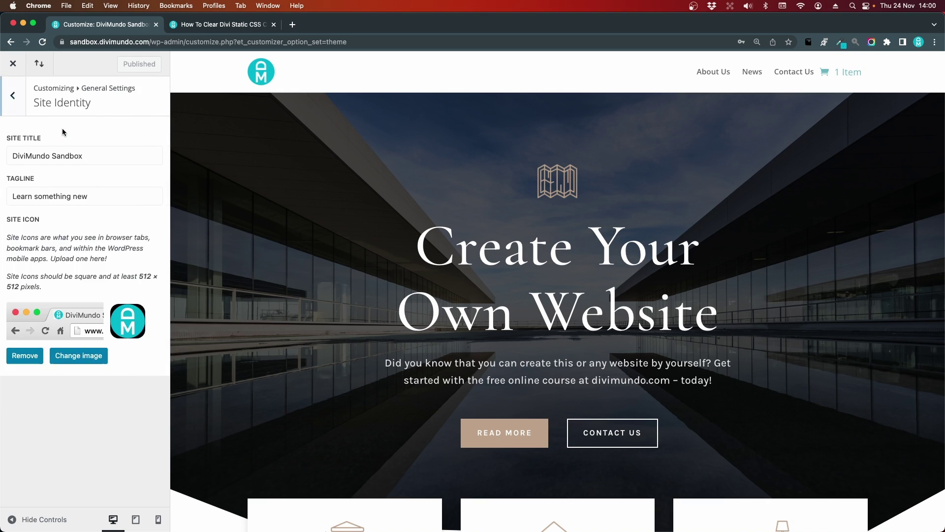
{"action": "left_click", "coordinate": [98, 156]}
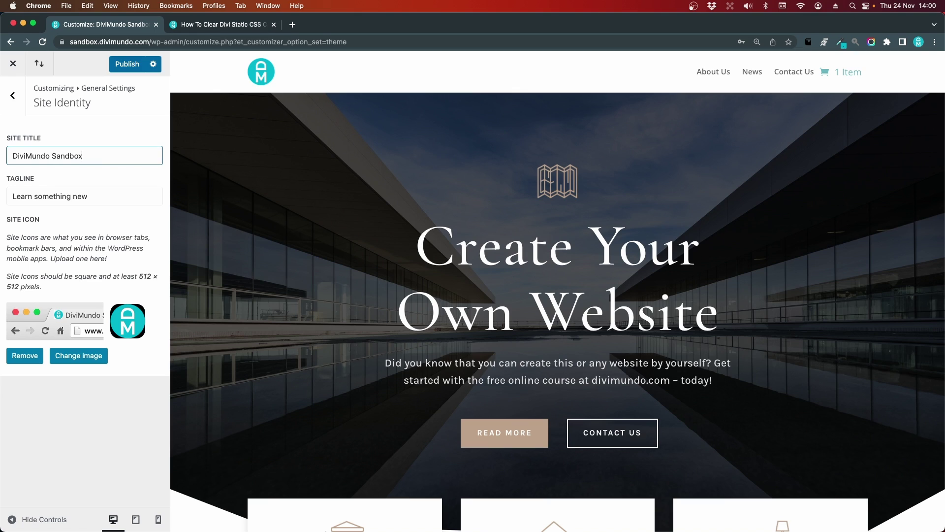
{"action": "left_click", "coordinate": [126, 68]}
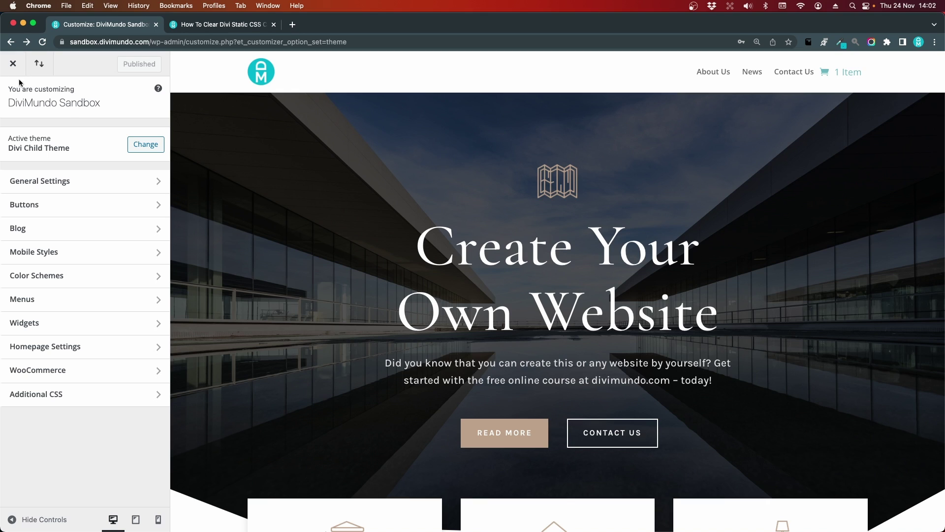
Close the Customizer and open the About Us page with Edit With Divi from Pages
{"action": "left_click", "coordinate": [13, 63]}
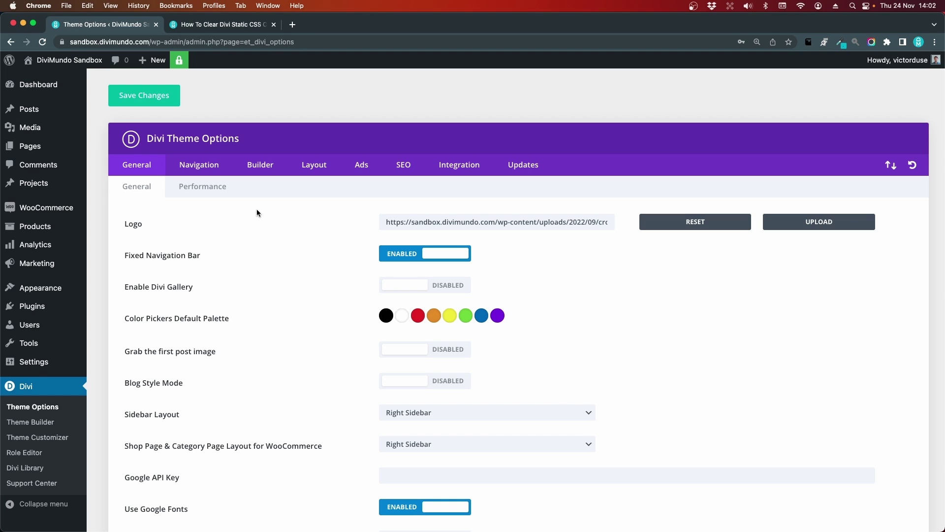
{"action": "left_click", "coordinate": [53, 151]}
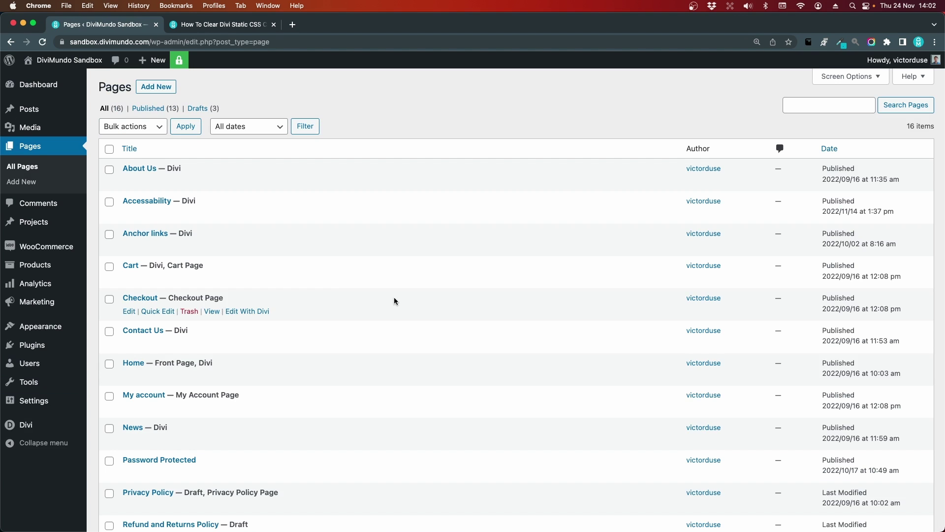
{"action": "left_click", "coordinate": [149, 170]}
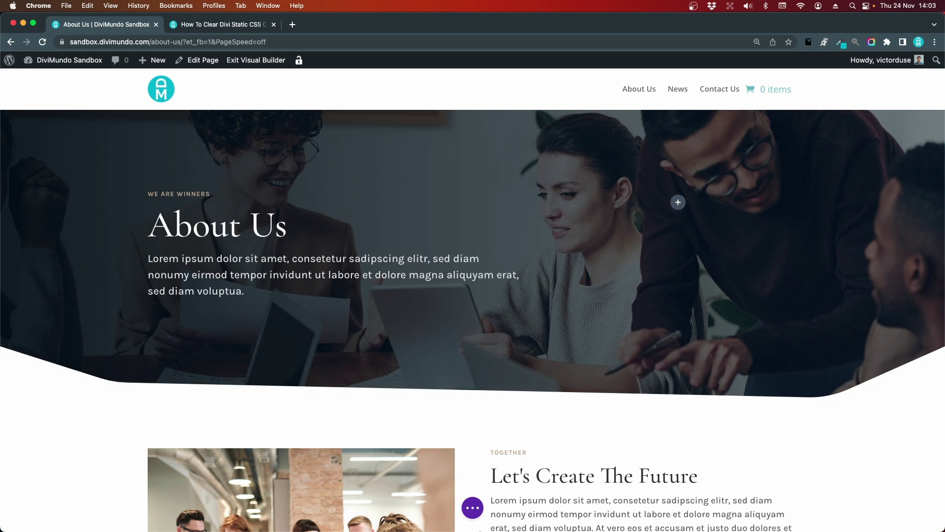
Expand the Visual Builder's page settings bar and save the About Us page
{"action": "left_click", "coordinate": [474, 506]}
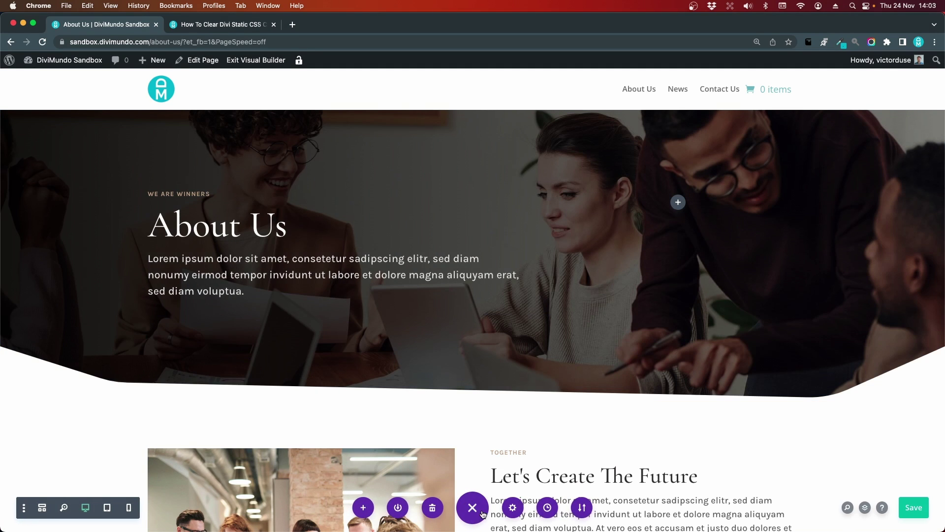
{"action": "left_click", "coordinate": [909, 510]}
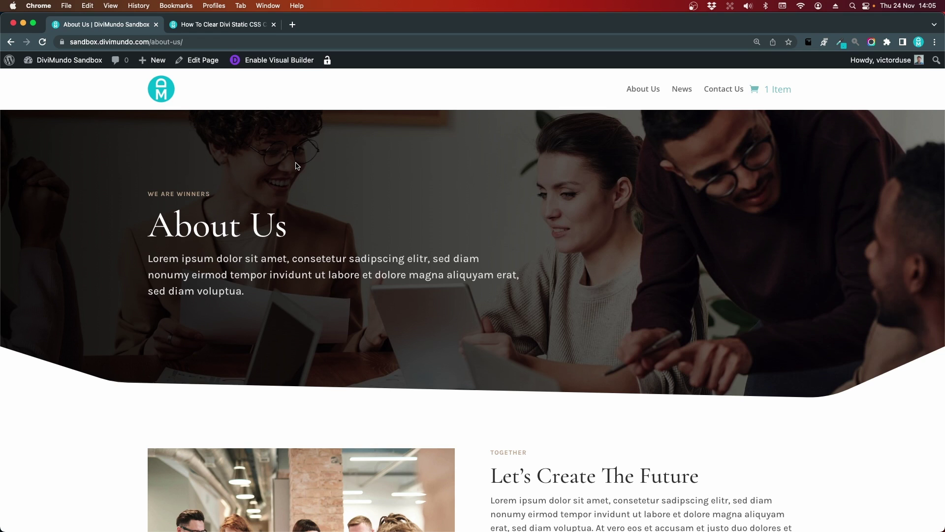
In the divimundo.com blog tab, scroll to section 4 on the admin-bar cache button
{"action": "left_click", "coordinate": [240, 24]}
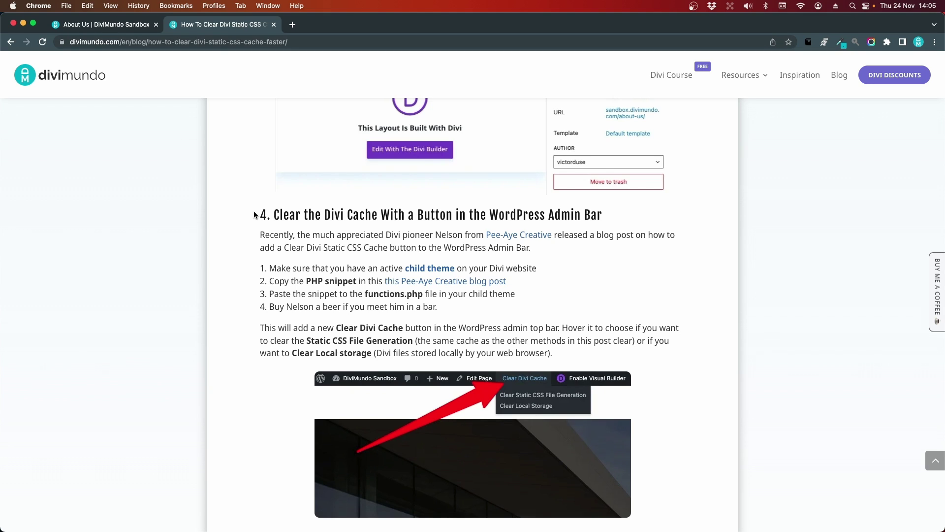
{"action": "scroll", "coordinate": [344, 231], "scroll_direction": "down", "scroll_amount": 1}
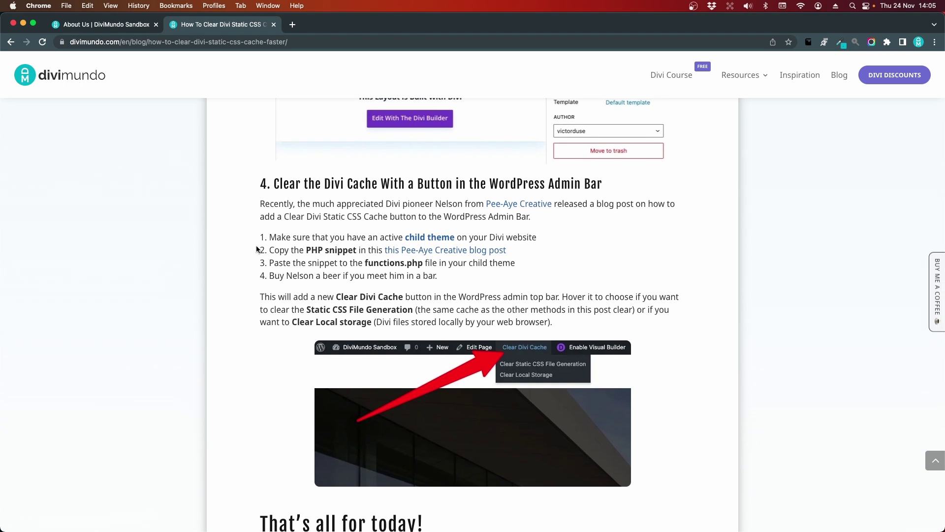
Open the linked Pee-Aye Creative blog post and dismiss its notification popup with Nah
{"action": "left_click", "coordinate": [465, 254]}
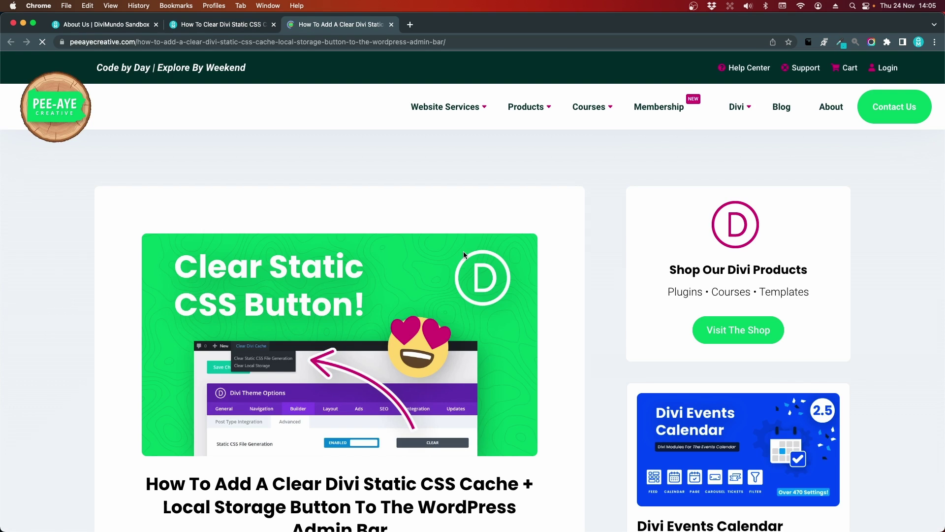
{"action": "scroll", "coordinate": [442, 292], "scroll_direction": "down", "scroll_amount": 10}
{"action": "scroll", "coordinate": [454, 281], "scroll_direction": "down", "scroll_amount": 20}
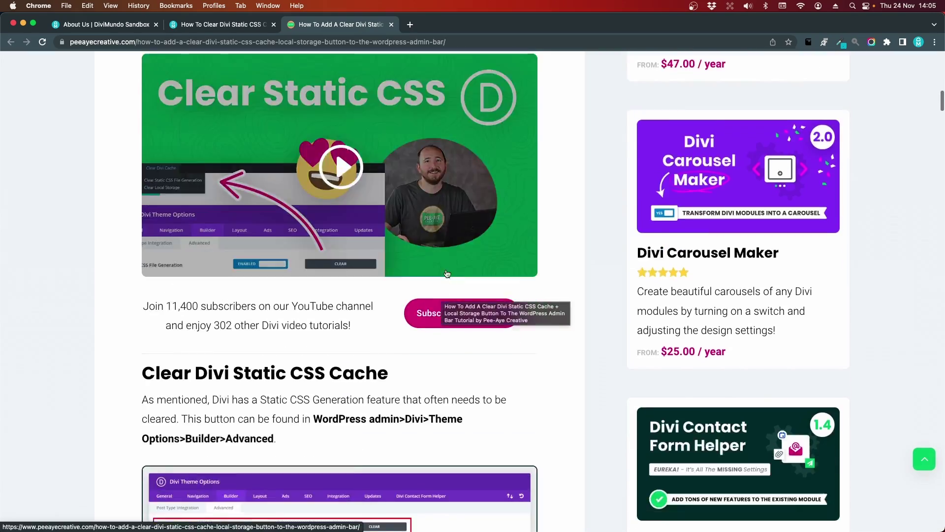
{"action": "scroll", "coordinate": [437, 260], "scroll_direction": "down", "scroll_amount": 15}
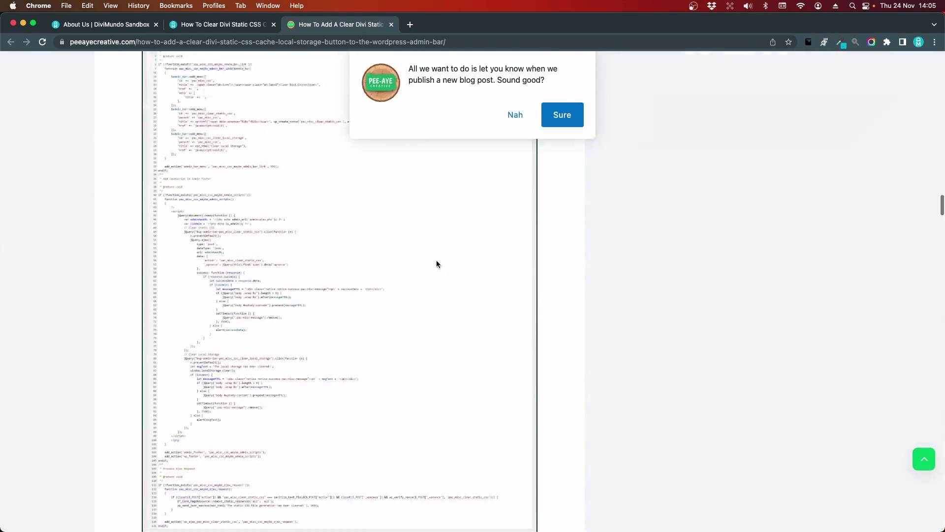
{"action": "left_click", "coordinate": [516, 121]}
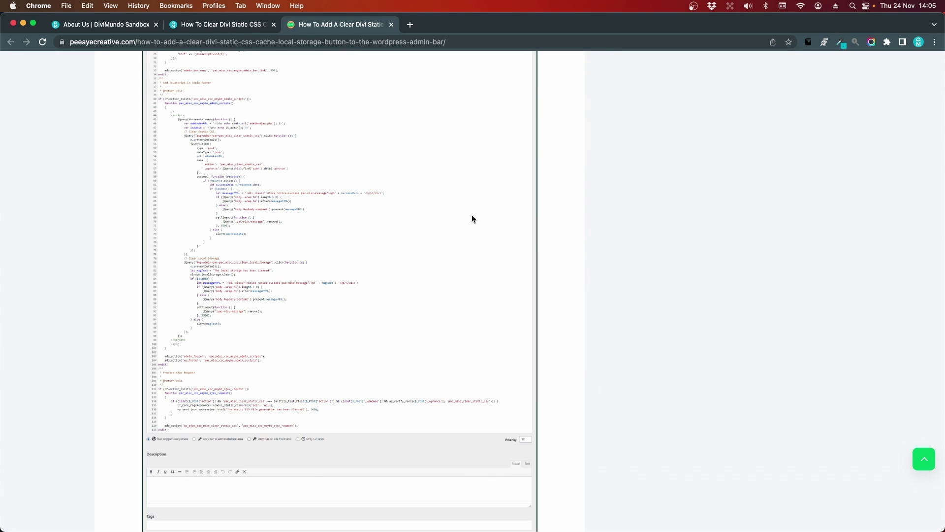
Copy the Clear Divi Static CSS + Local Storage PHP snippet
{"action": "scroll", "coordinate": [439, 271], "scroll_direction": "down", "scroll_amount": 10}
{"action": "scroll", "coordinate": [437, 267], "scroll_direction": "up", "scroll_amount": 1}
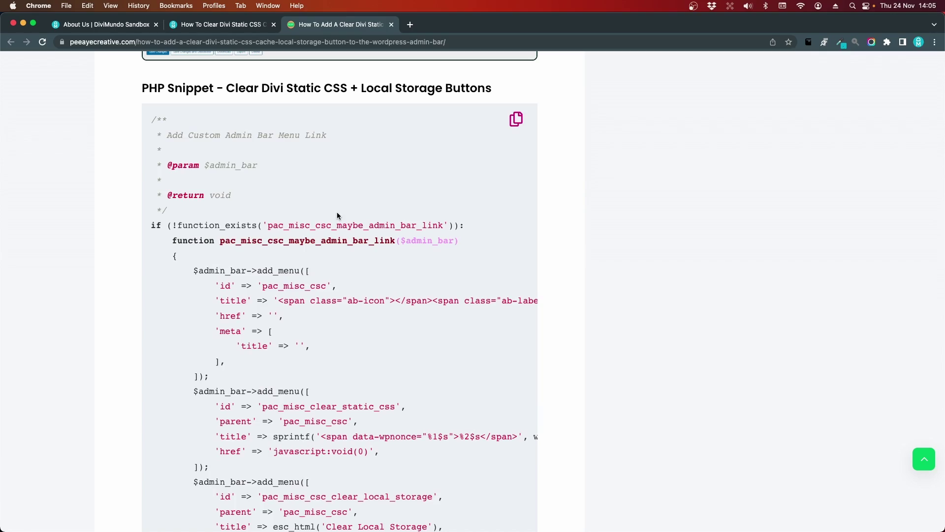
{"action": "scroll", "coordinate": [345, 216], "scroll_direction": "down", "scroll_amount": 15}
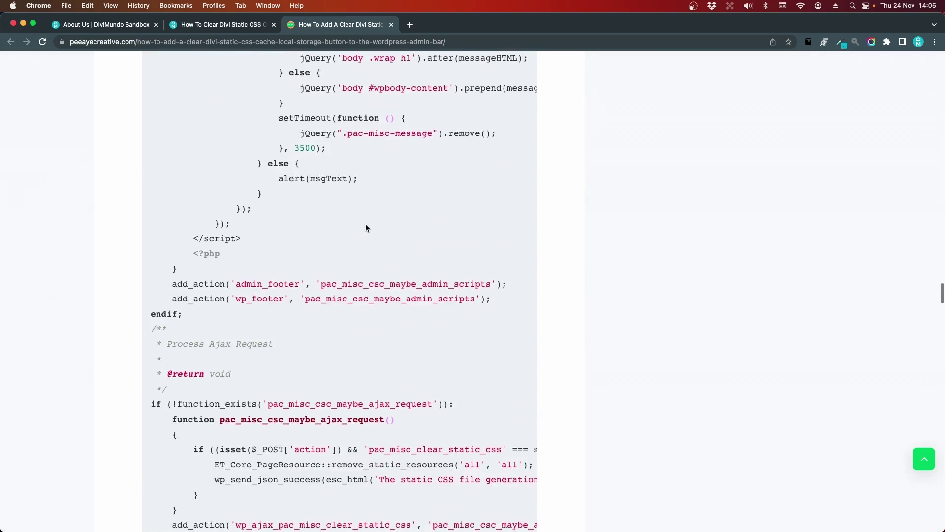
{"action": "scroll", "coordinate": [365, 224], "scroll_direction": "down", "scroll_amount": 10}
{"action": "scroll", "coordinate": [365, 225], "scroll_direction": "up", "scroll_amount": 20}
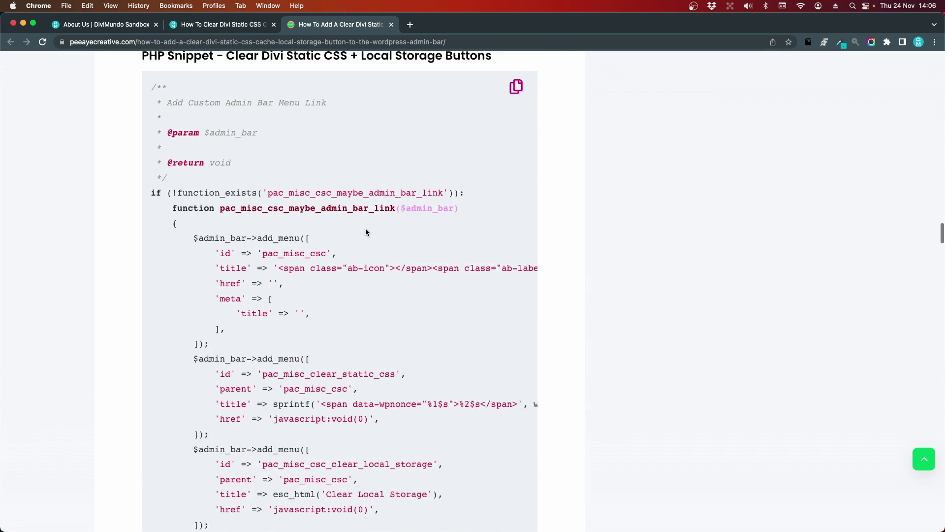
{"action": "scroll", "coordinate": [365, 228], "scroll_direction": "up", "scroll_amount": 10}
{"action": "scroll", "coordinate": [551, 338], "scroll_direction": "down", "scroll_amount": 3}
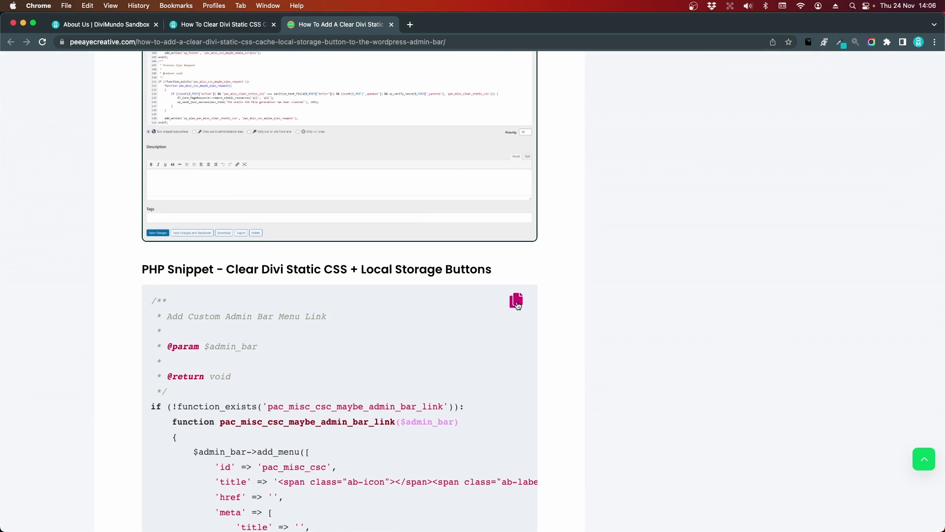
{"action": "left_click", "coordinate": [517, 303]}
Return to the About Us | DiviMundo Sandbox tab and open the site's admin Dashboard
{"action": "left_click", "coordinate": [117, 29]}
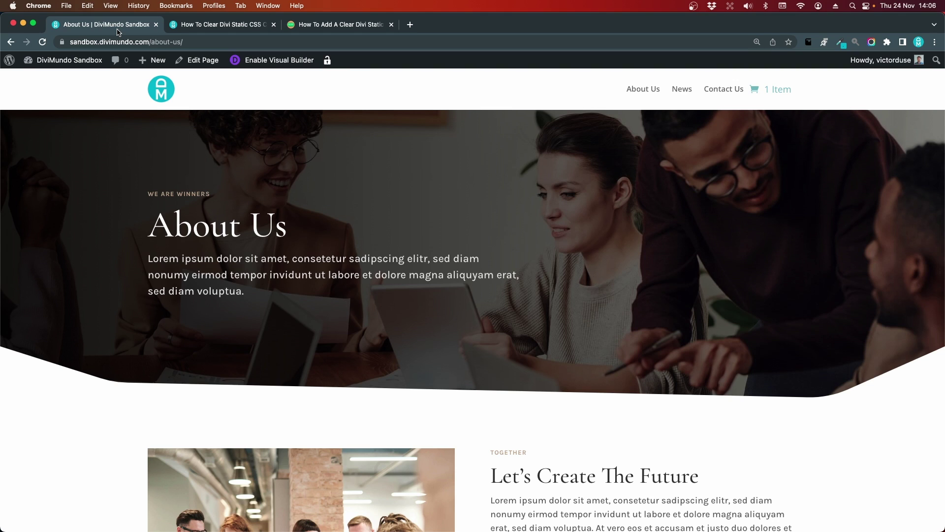
{"action": "left_click", "coordinate": [54, 61]}
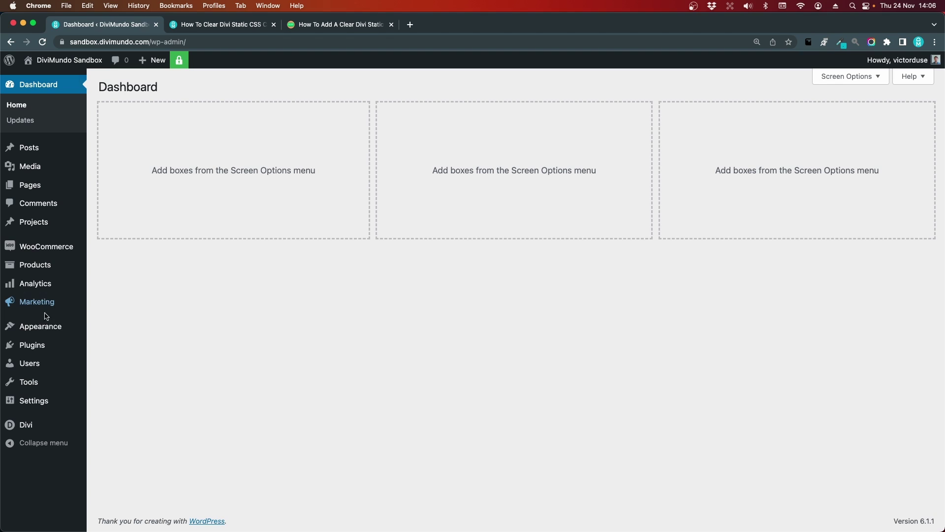
{"action": "mouse_move", "coordinate": [12, 323]}
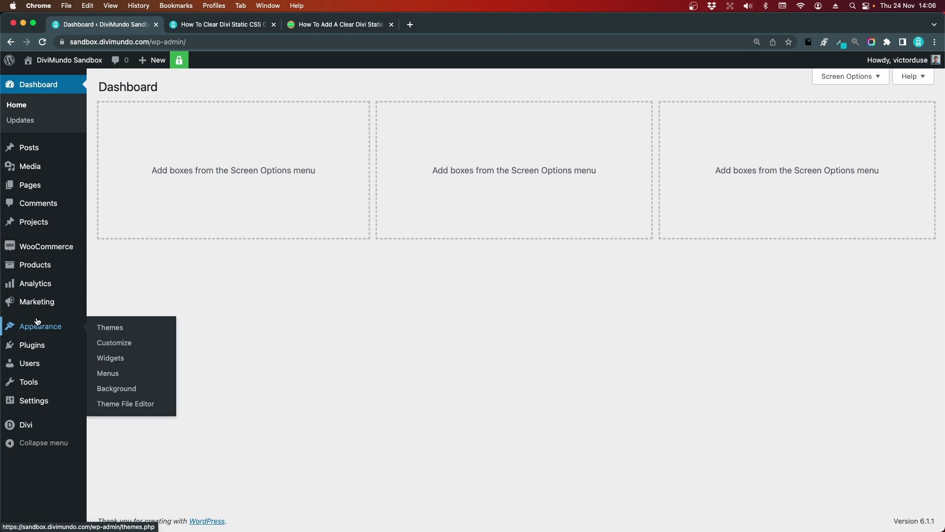
In Theme File Editor, paste the snippet after line 11 of the child theme's functions.php and update it
{"action": "left_click", "coordinate": [140, 406]}
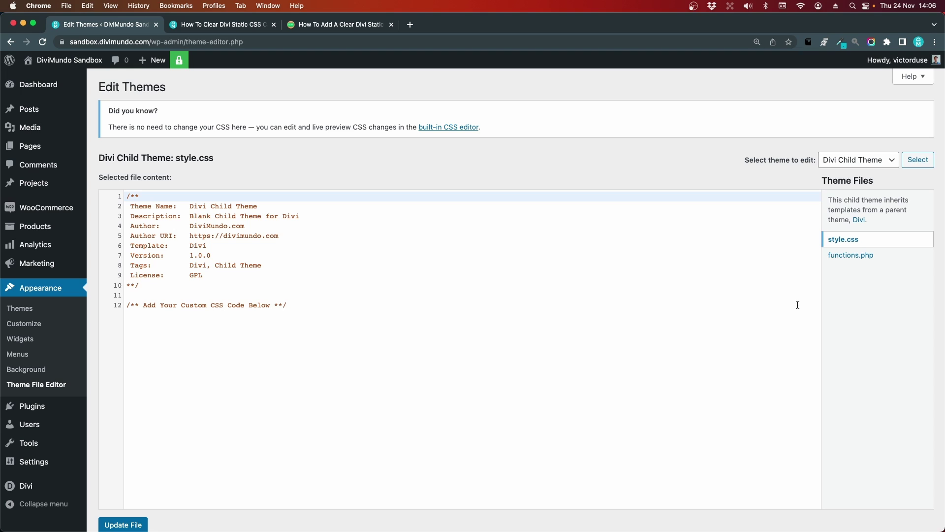
{"action": "left_click", "coordinate": [864, 257]}
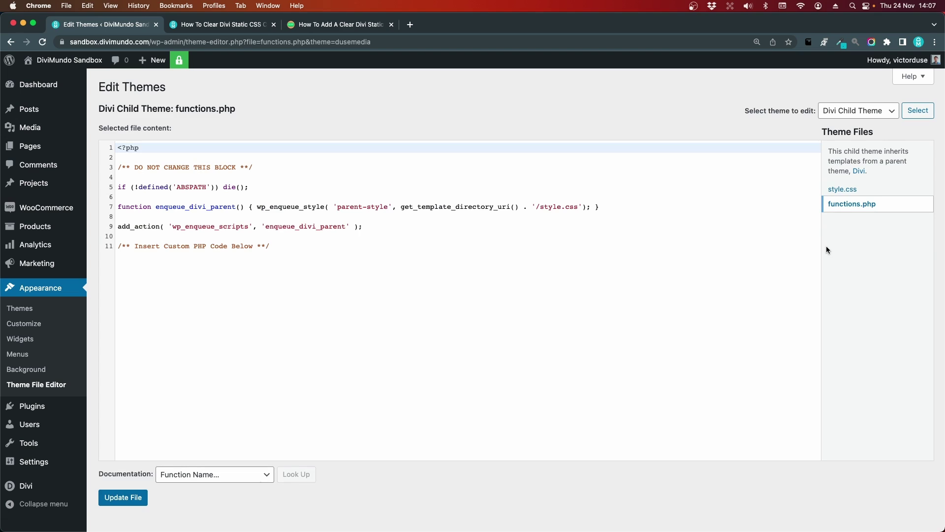
{"action": "left_click", "coordinate": [290, 320]}
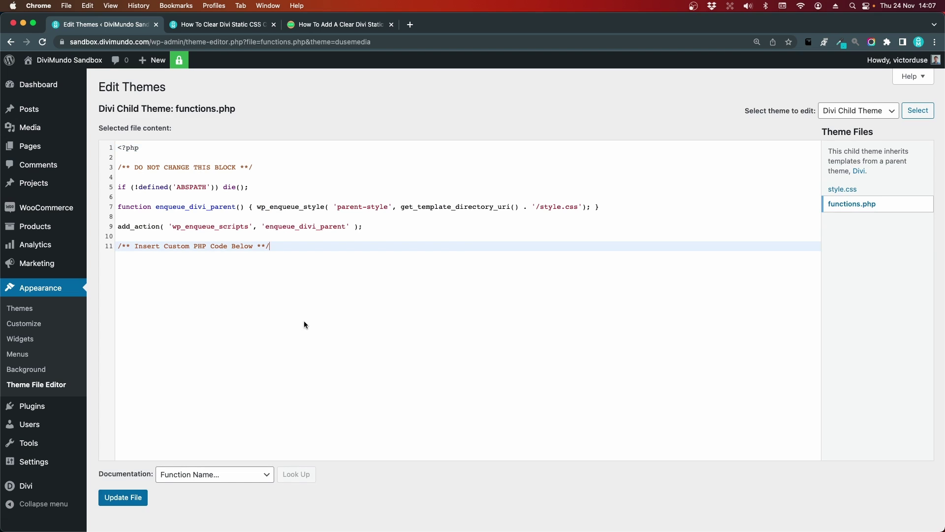
{"action": "key", "text": "Return"}
{"action": "key", "text": "super+v"}
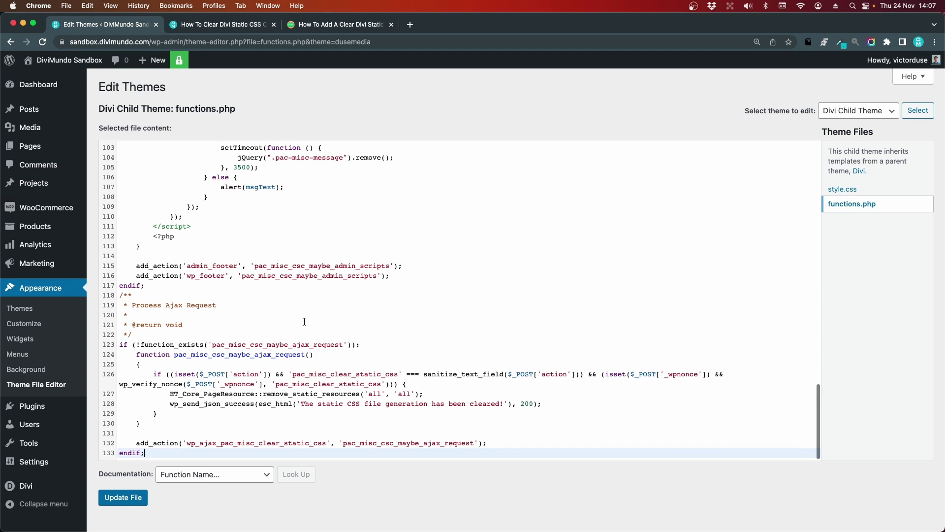
{"action": "left_click", "coordinate": [118, 504]}
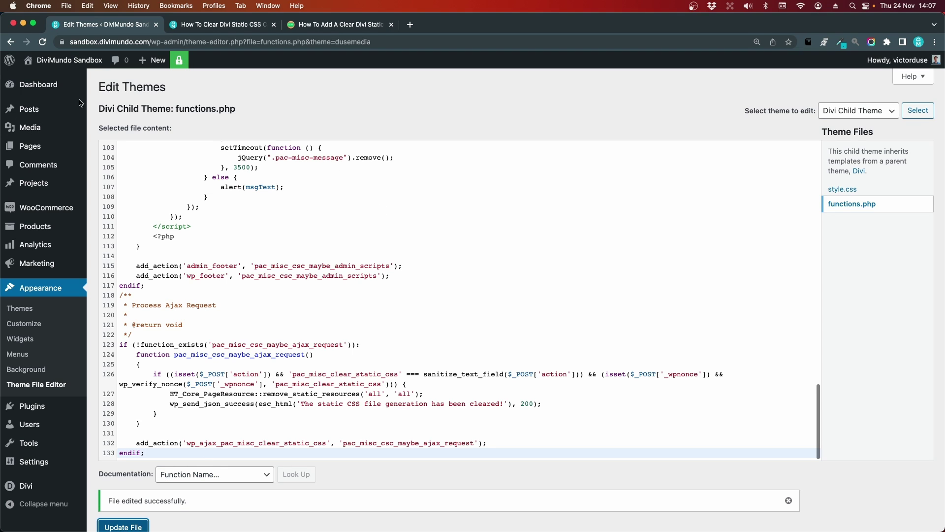
{"action": "left_click", "coordinate": [42, 85]}
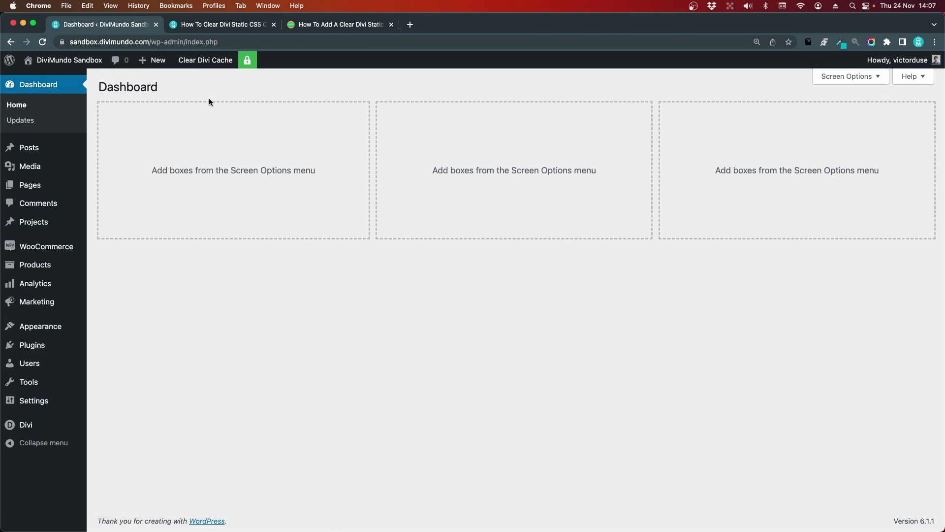
Show the admin bar's Clear Divi Cache dropdown with its static CSS and local storage options
{"action": "mouse_move", "coordinate": [202, 63]}
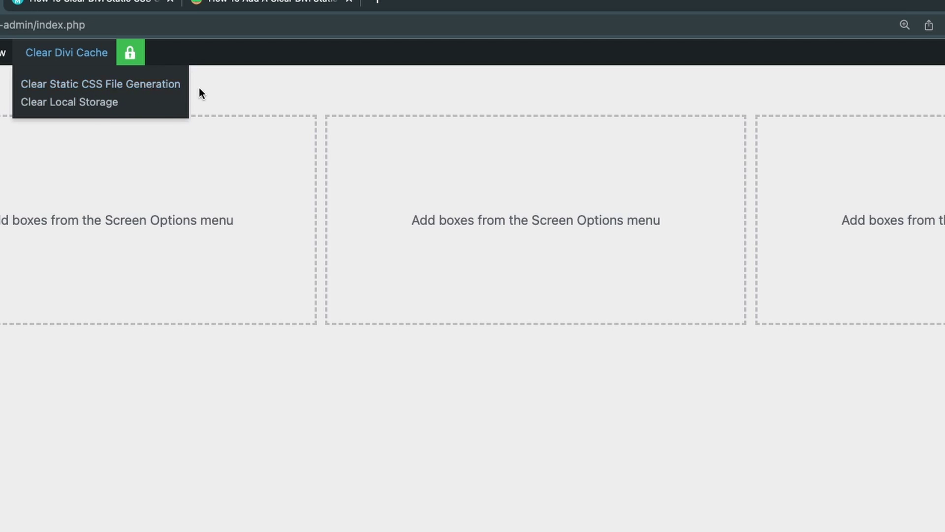
{"action": "mouse_move", "coordinate": [76, 52]}
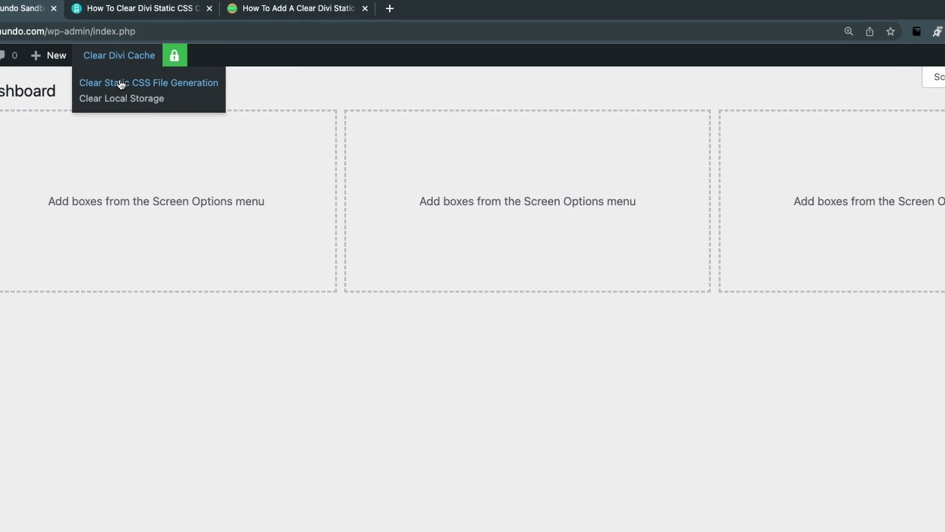
From the Clear Divi Cache admin-bar menu, run Clear Static CSS File Generation, then Clear Local Storage
{"action": "left_click", "coordinate": [121, 85]}
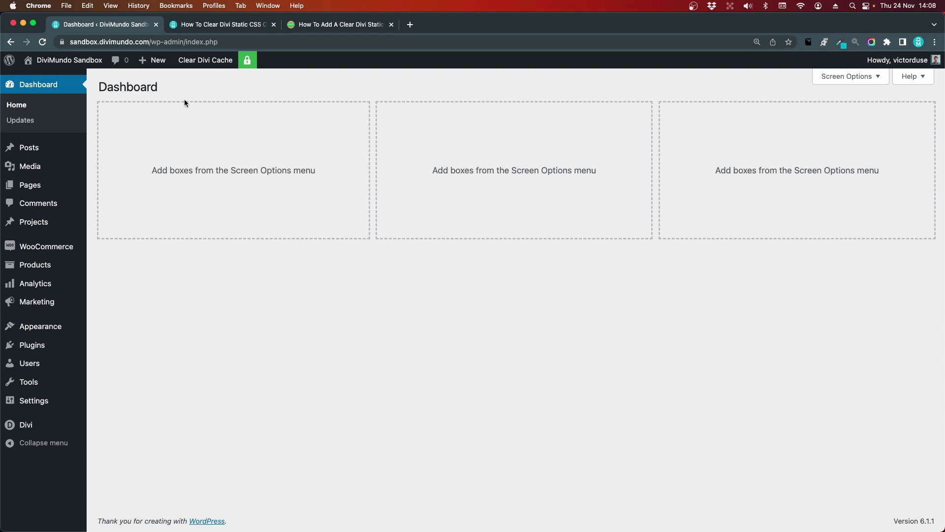
{"action": "mouse_move", "coordinate": [205, 60]}
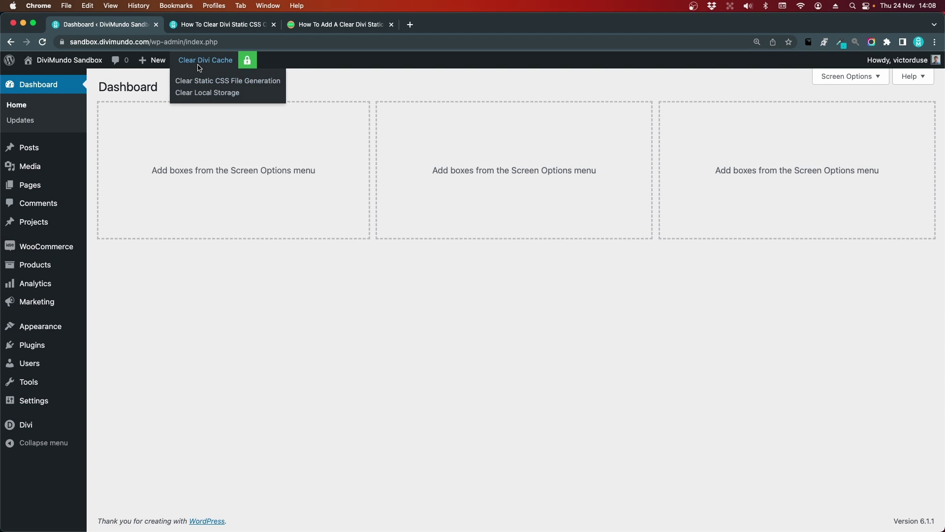
{"action": "left_click", "coordinate": [223, 93]}
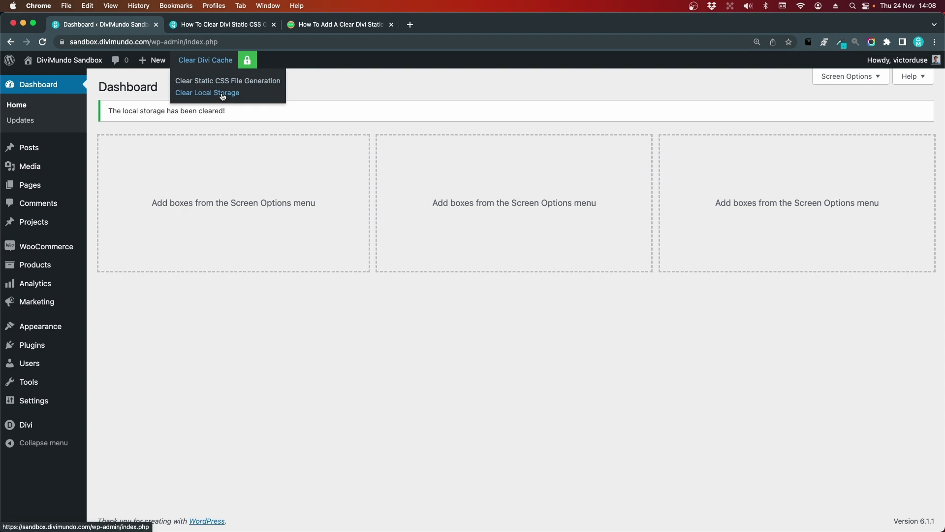